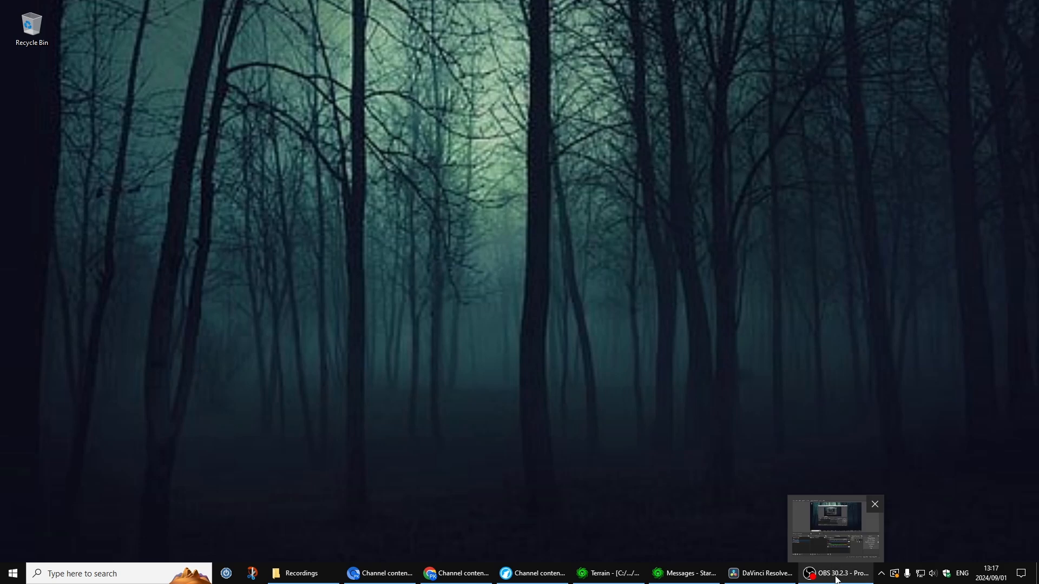
- Switch to OBS, open its settings, and reposition both windows on the desktop
left_click(837, 573)
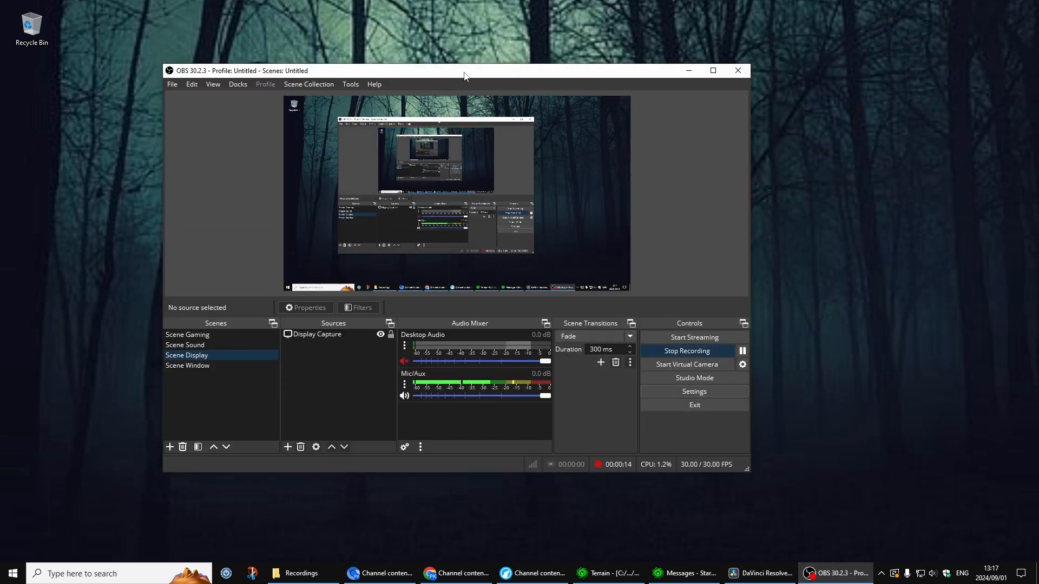
left_click_drag(465, 76, 436, 78)
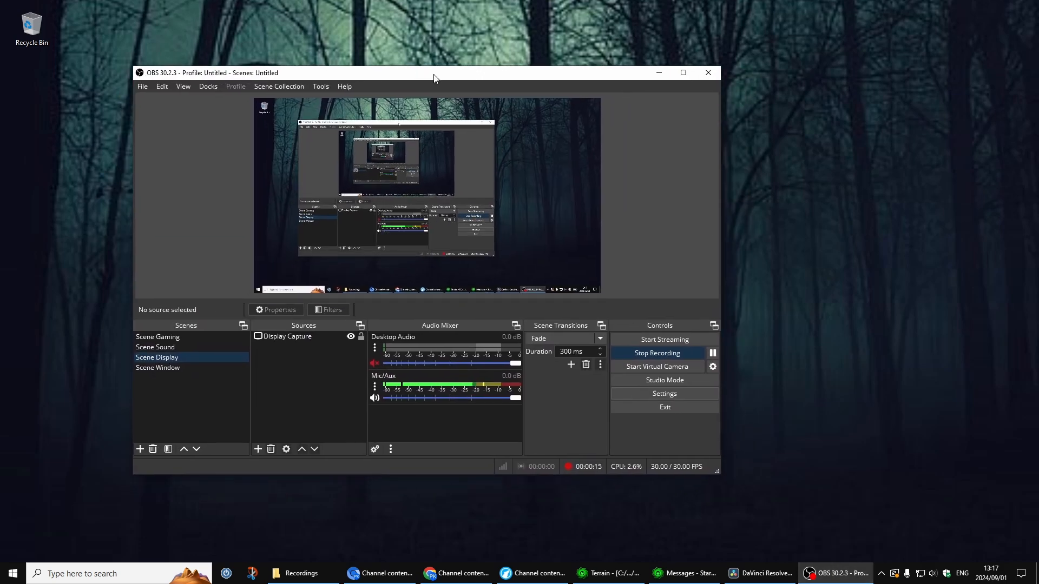
left_click(673, 394)
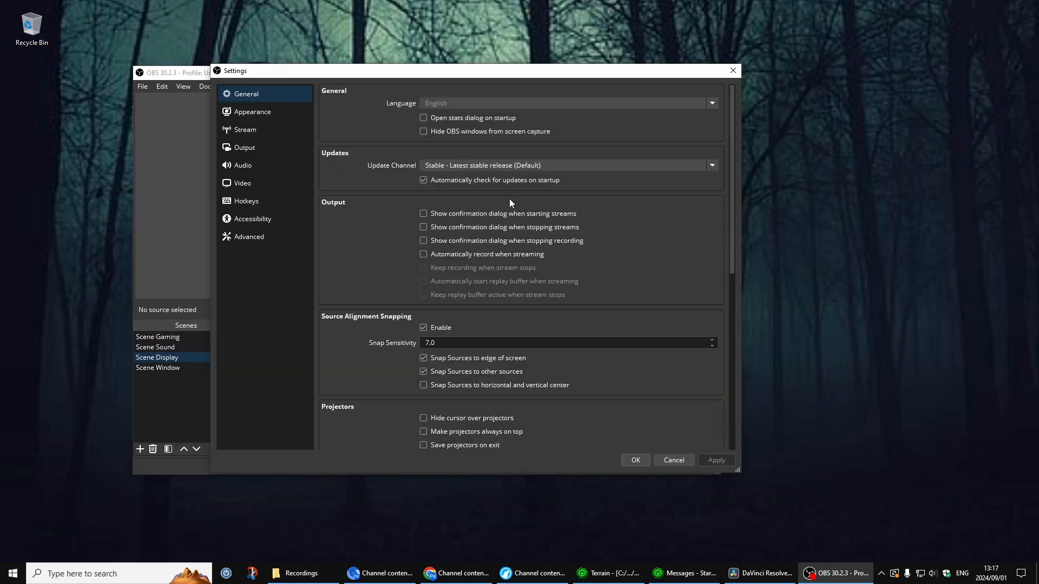
left_click_drag(492, 67, 457, 70)
left_click_drag(566, 73, 501, 97)
left_click_drag(584, 99, 636, 80)
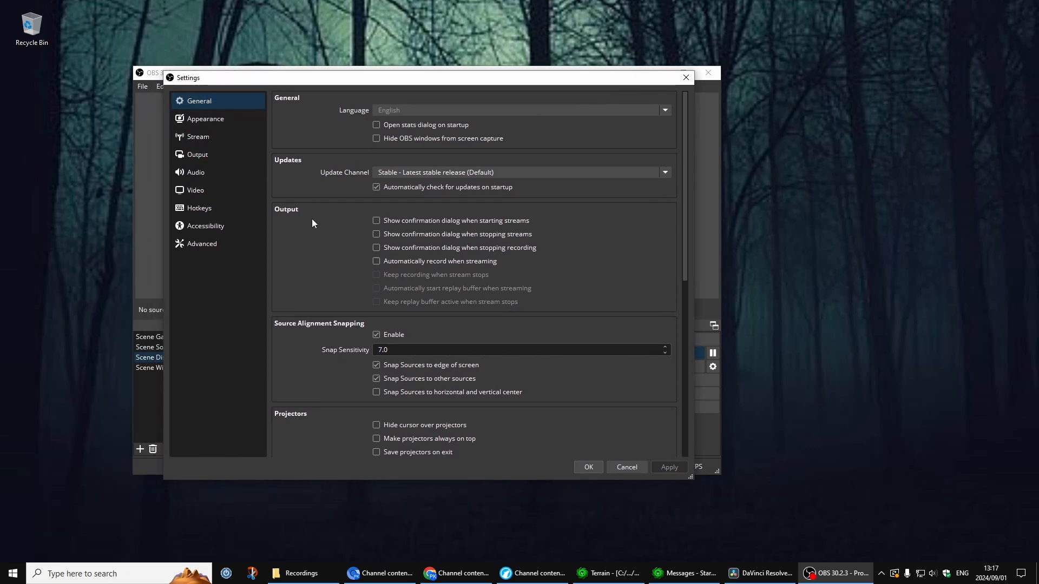
- Review the General settings from start to end, plus the Appearance theme options and the Stream service settings
scroll(313, 228, "down", 8)
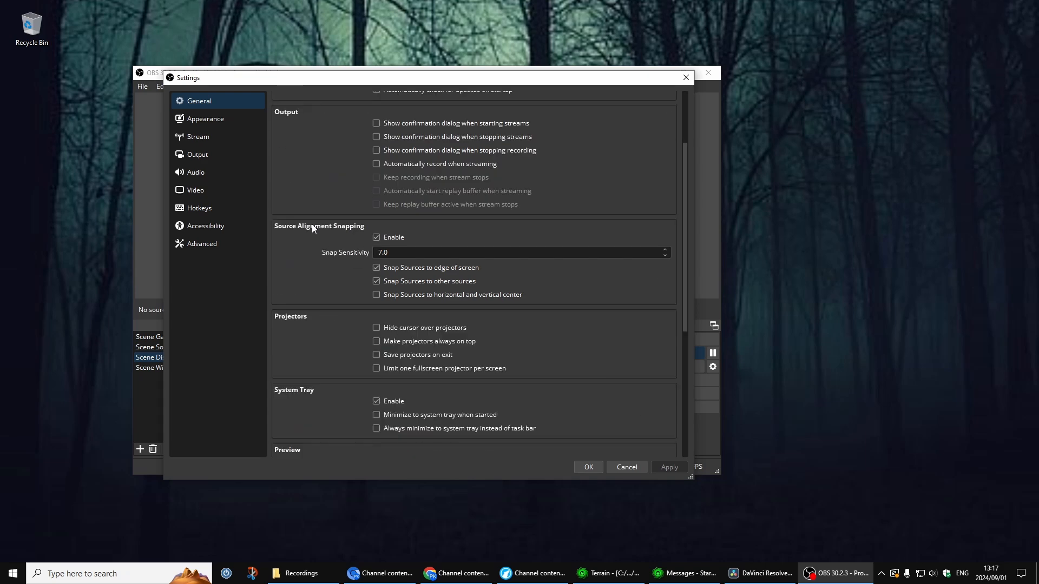
scroll(312, 227, "down", 2)
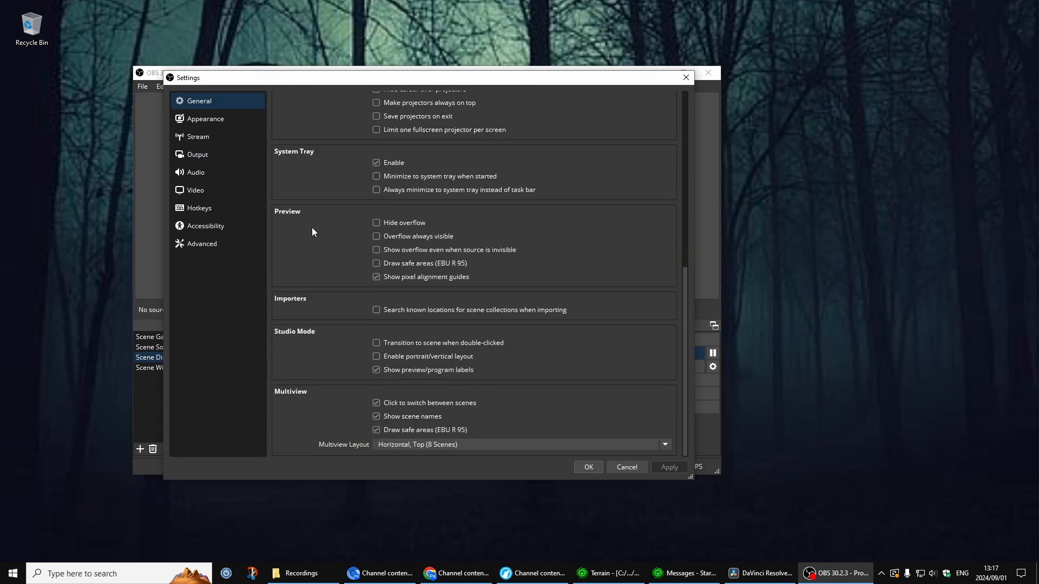
scroll(311, 227, "up", 10)
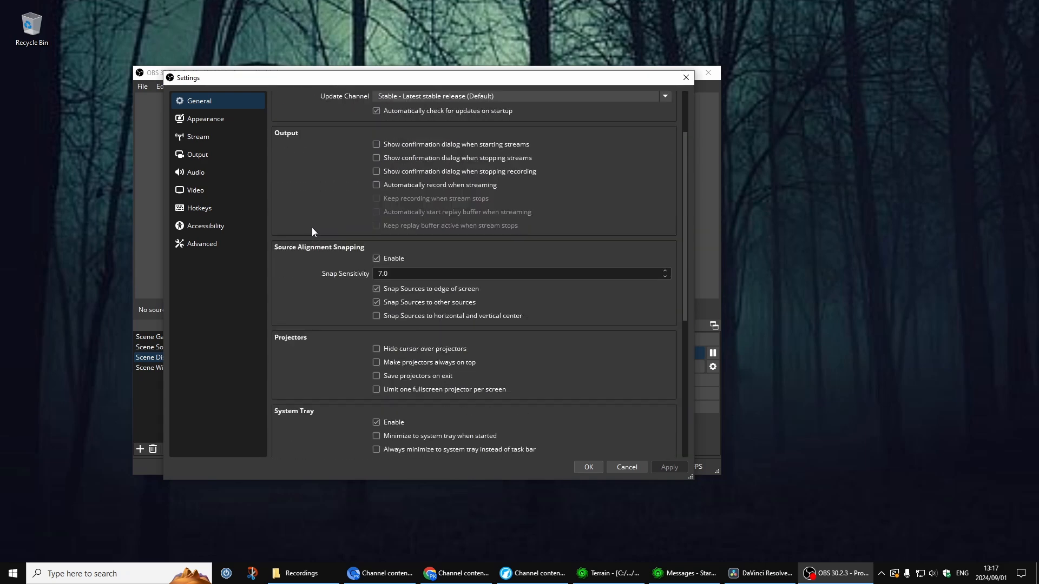
left_click(216, 121)
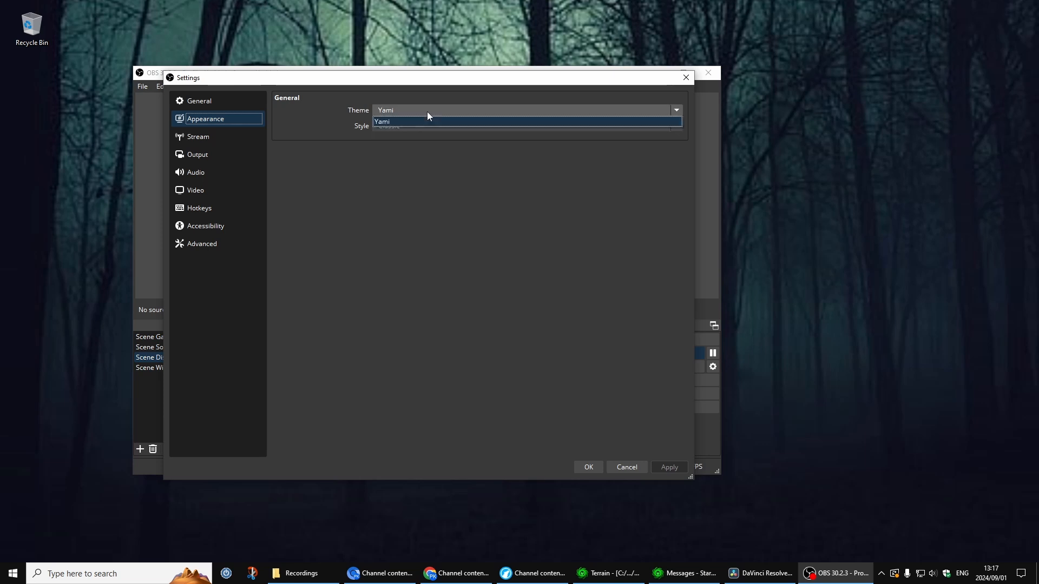
left_click(211, 138)
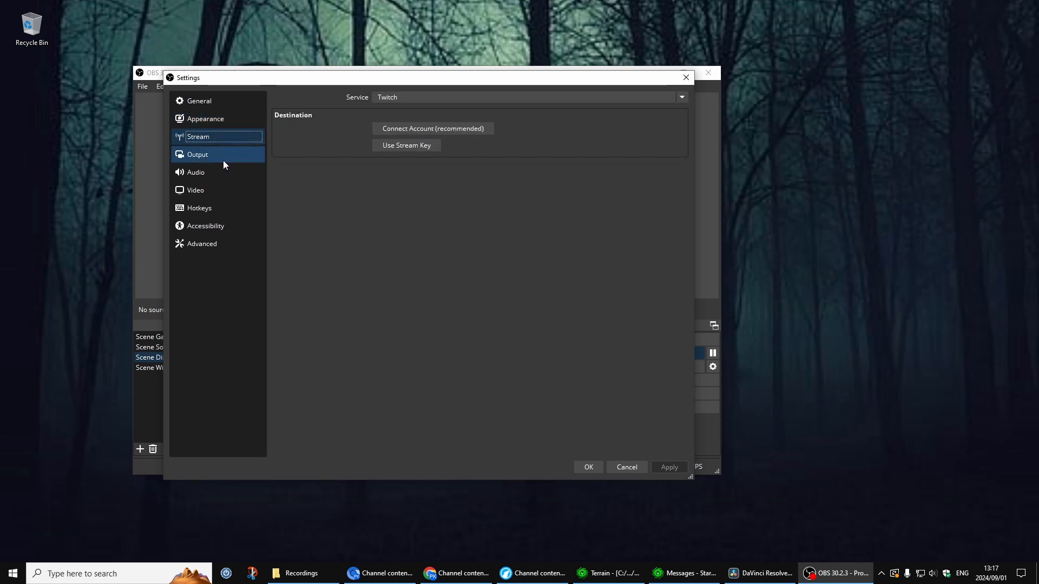
- Examine the Output settings for streaming, recording and audio tracks, including the recording encoder's rate control and bitrate
left_click(221, 160)
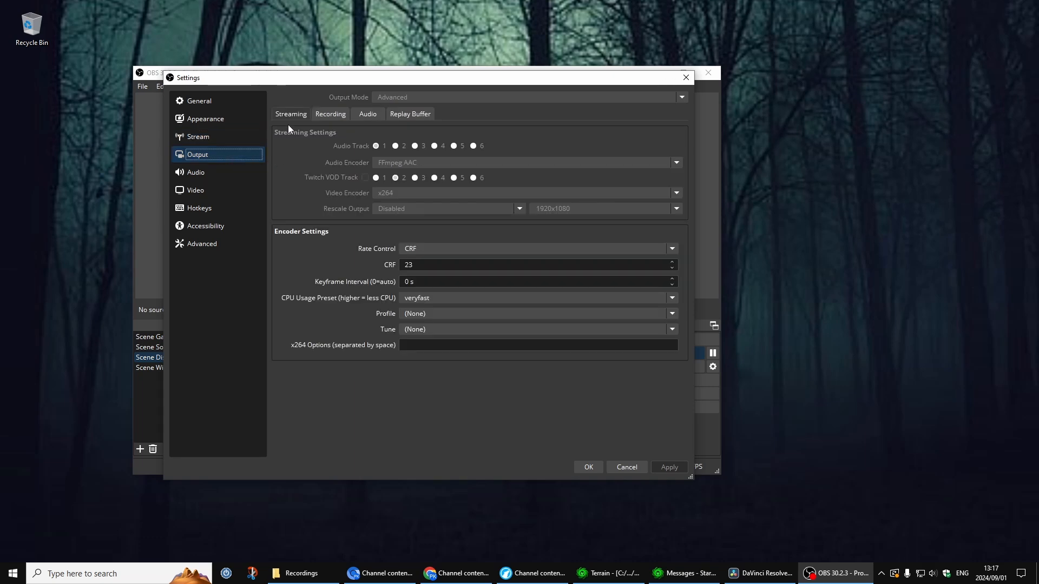
left_click(332, 115)
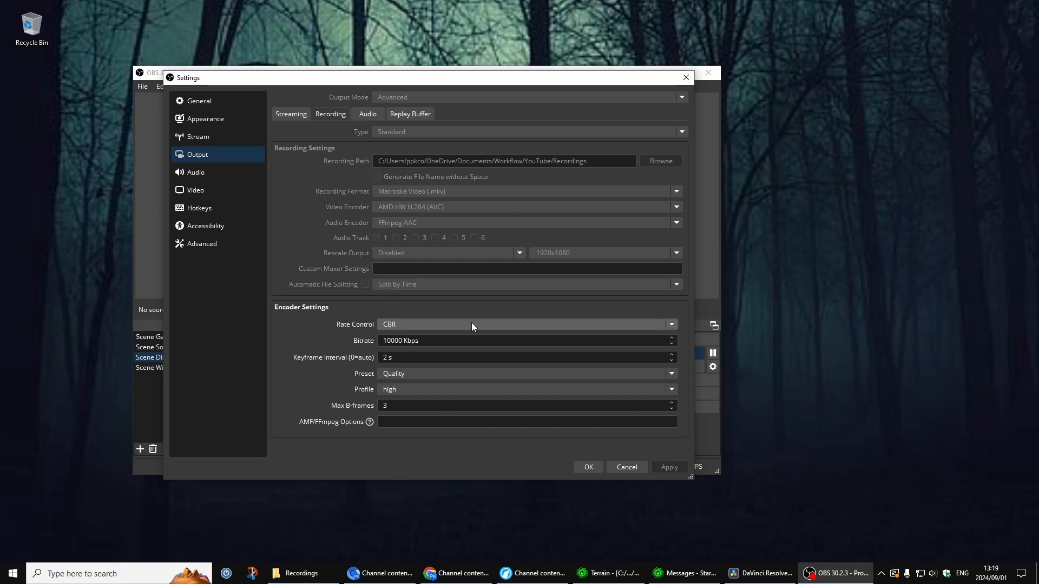
left_click(503, 324)
left_click(505, 323)
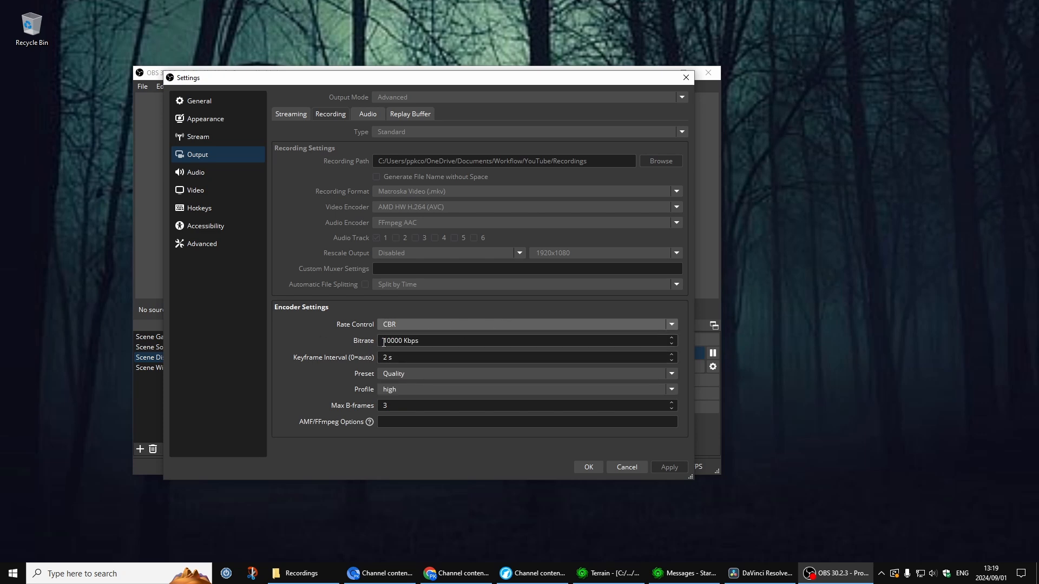
left_click_drag(383, 342, 427, 341)
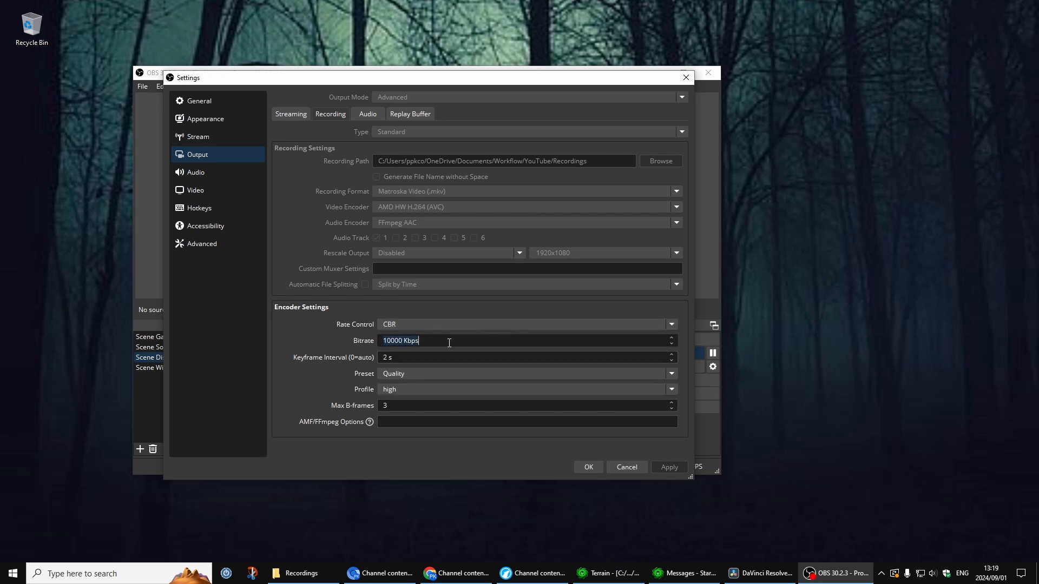
left_click(449, 342)
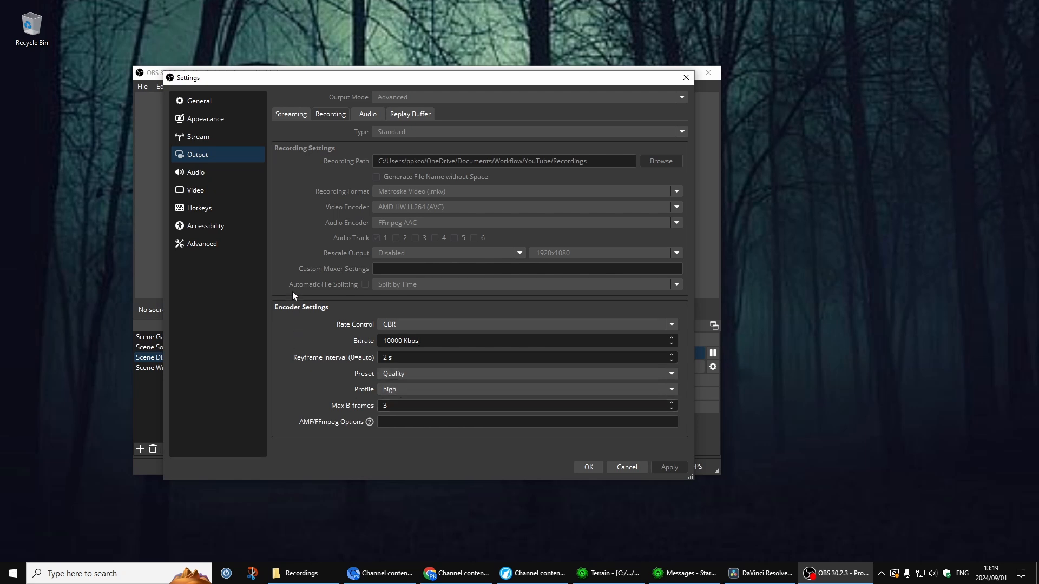
left_click(369, 114)
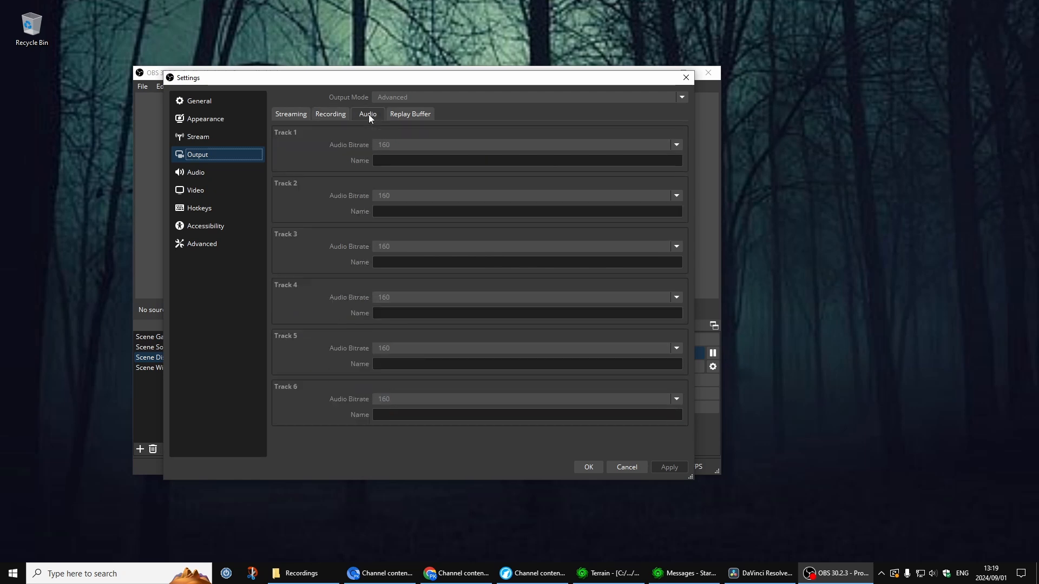
- Review the Audio settings, covering global audio devices, meters, monitoring and the push-to-talk options
left_click(201, 174)
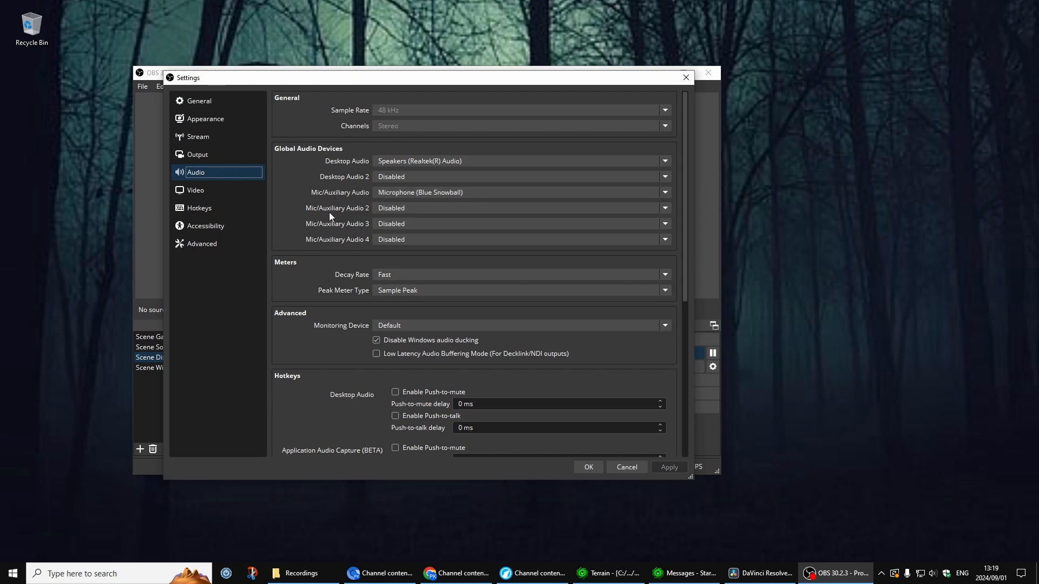
scroll(314, 341, "down", 4)
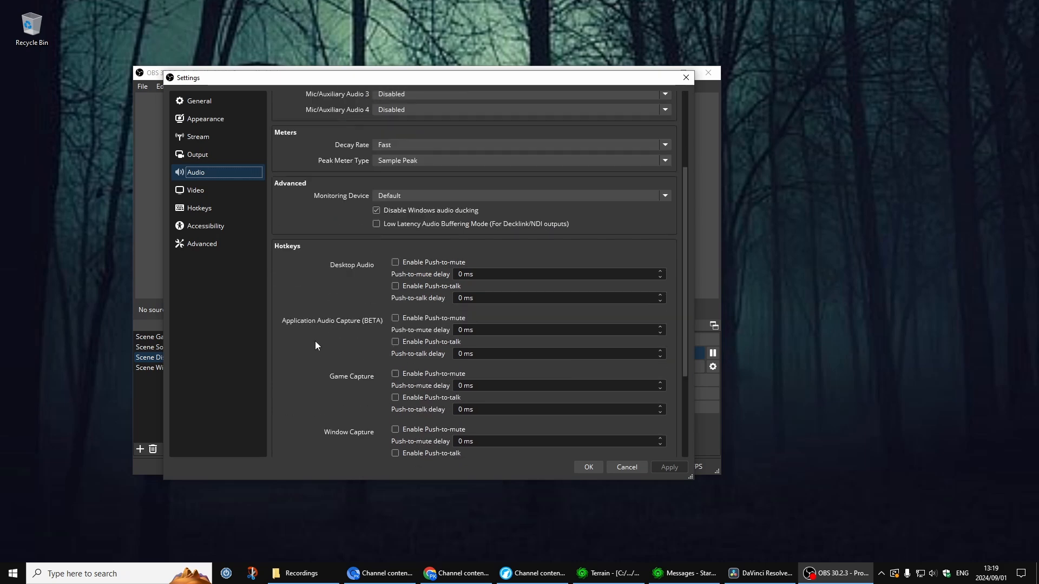
scroll(315, 345, "down", 4)
scroll(316, 344, "up", 8)
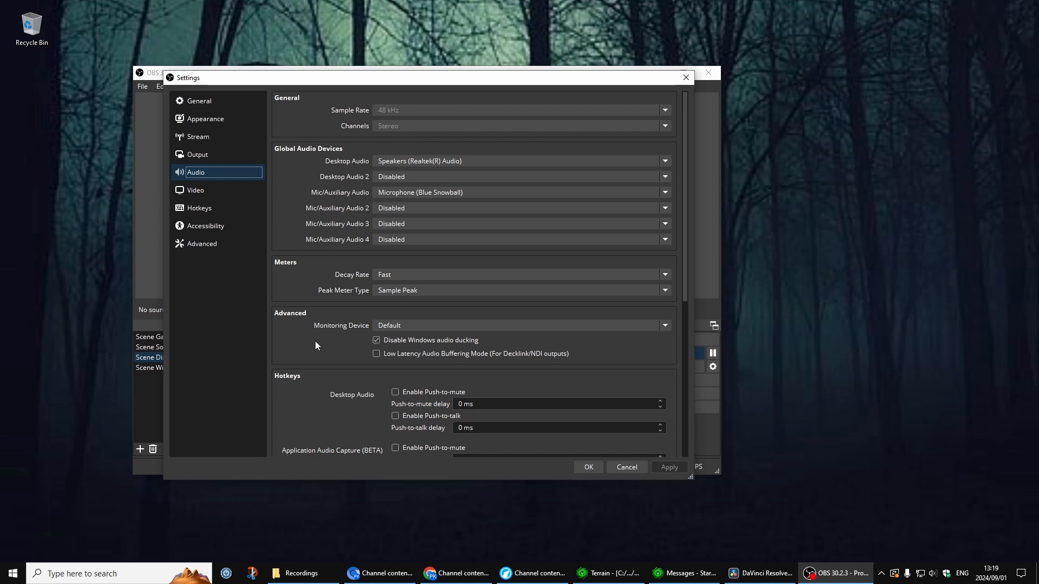
- Look through the Video resolution and frame rate settings, the hotkey assignments and the Accessibility colors
left_click(218, 192)
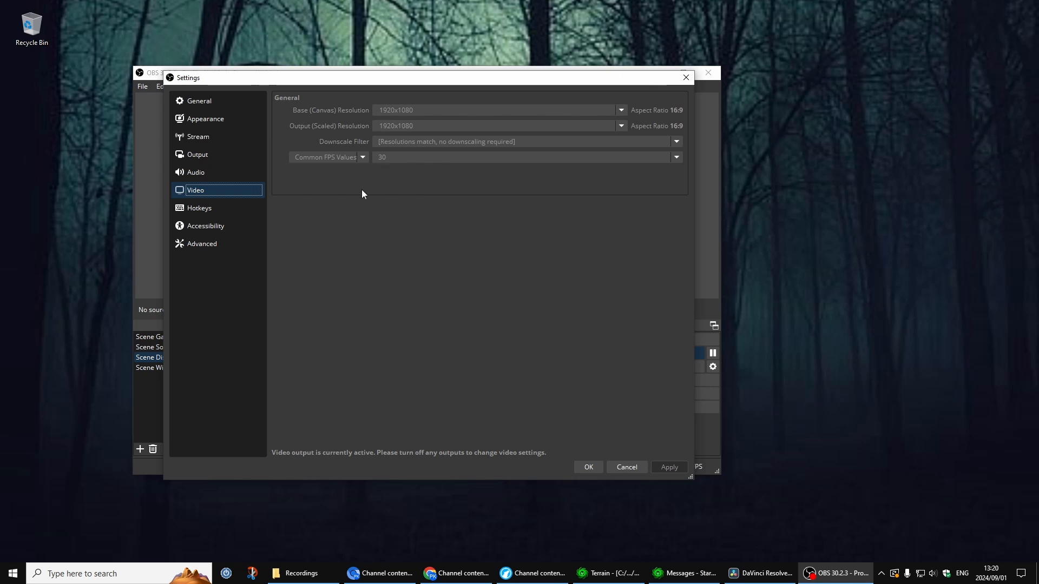
left_click(209, 208)
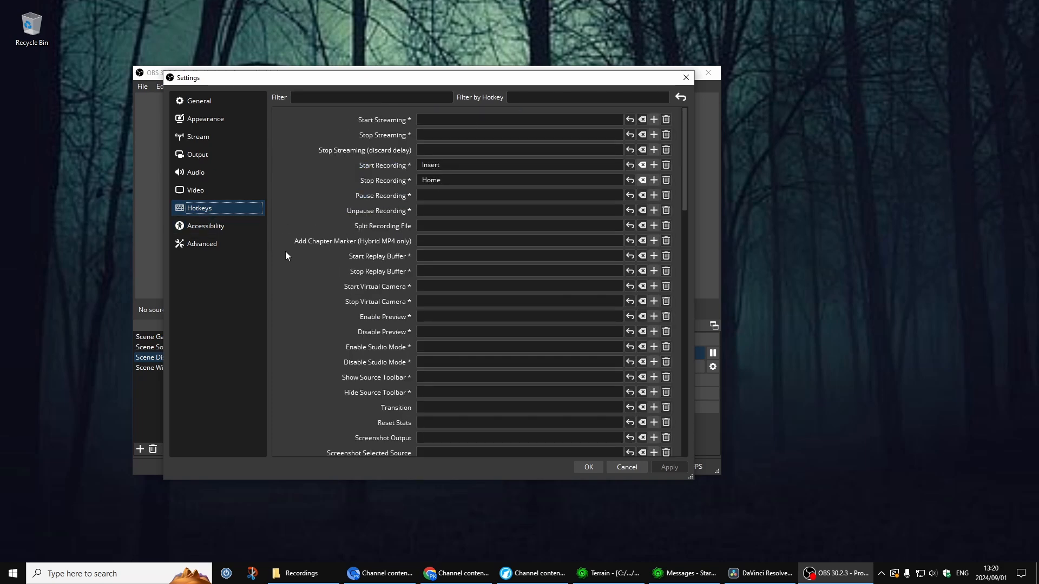
left_click(215, 228)
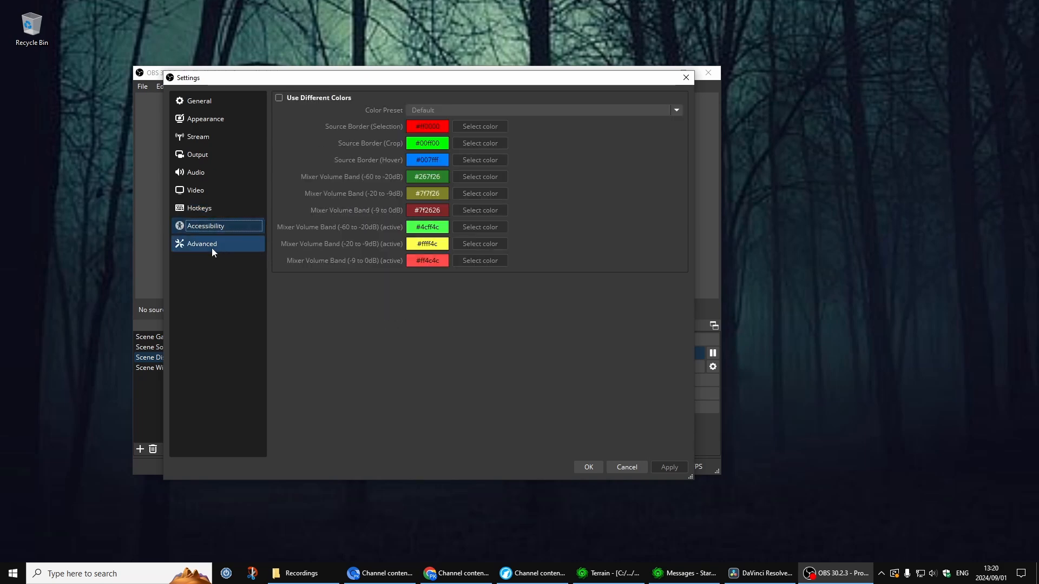
- Examine the Advanced settings, including the process priority choices, recording and network options, and close the settings without saving
left_click(211, 247)
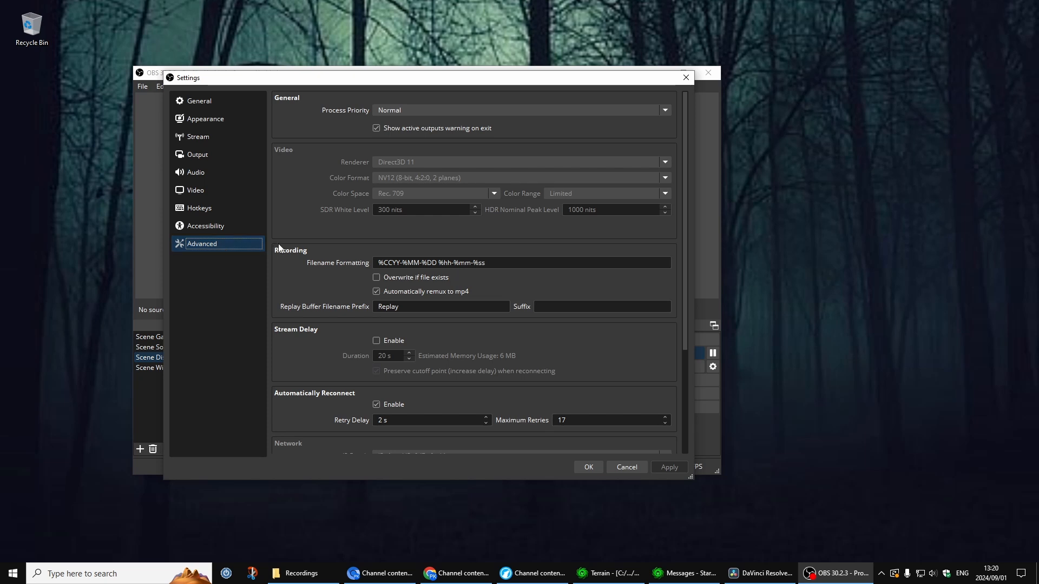
left_click(666, 110)
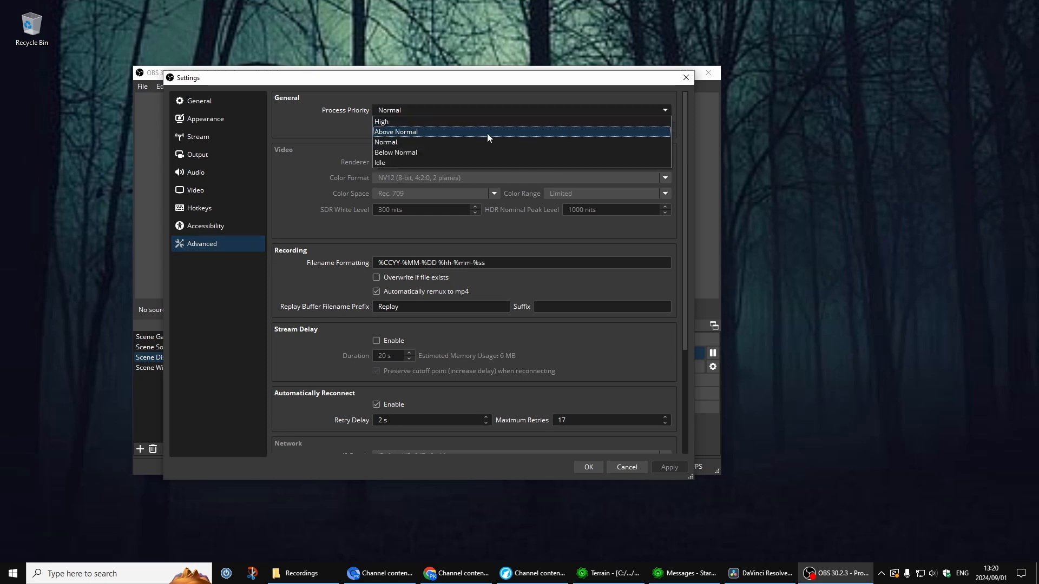
left_click(384, 141)
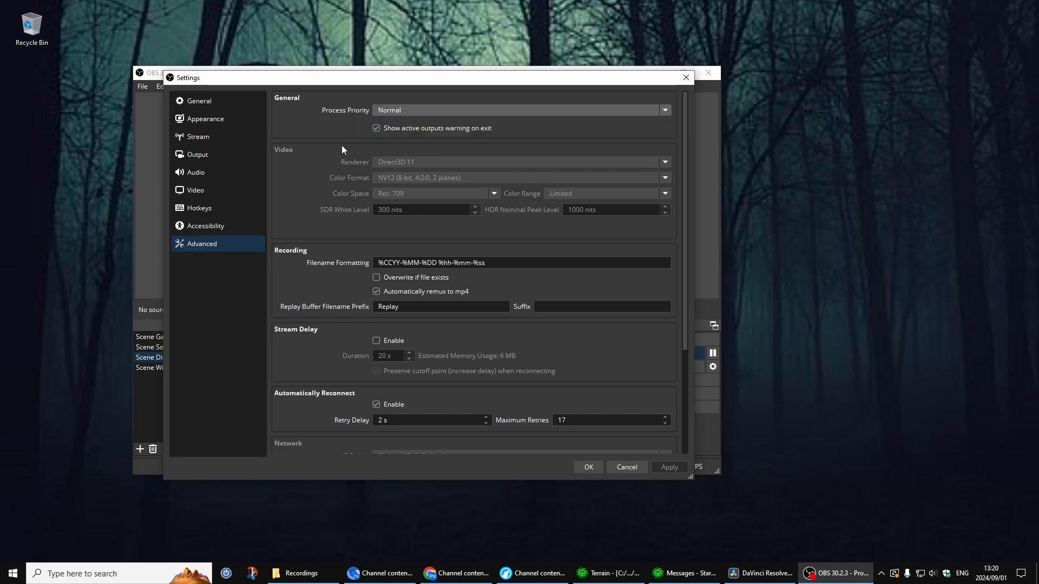
left_click(411, 112)
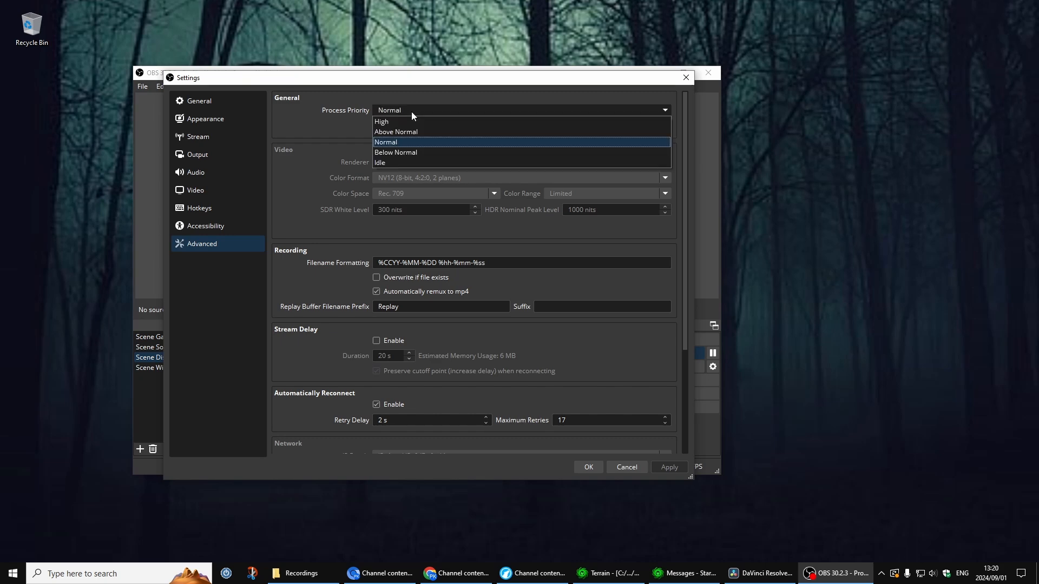
left_click(325, 133)
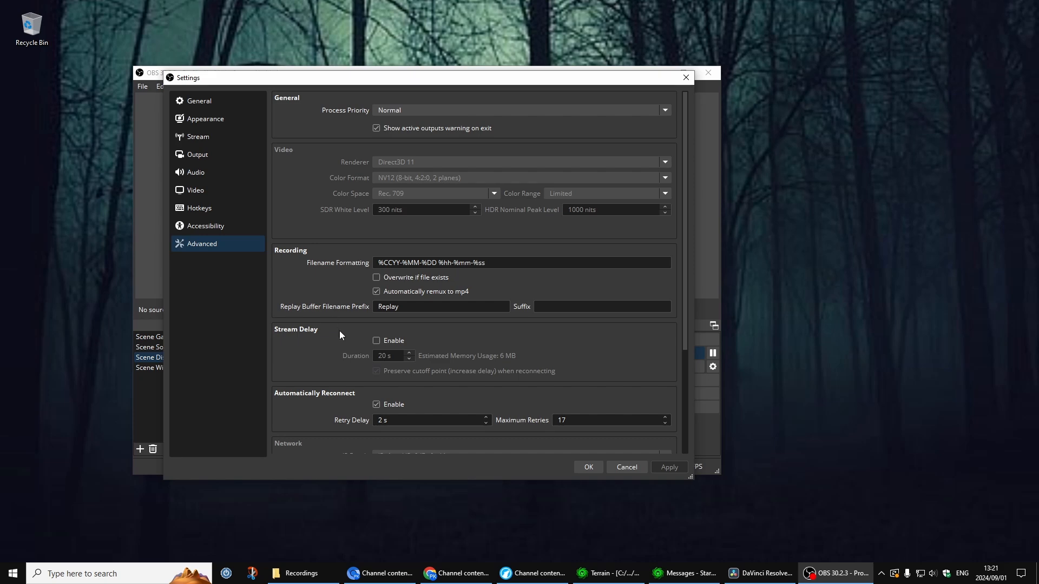
scroll(330, 363, "down", 2)
scroll(328, 364, "down", 2)
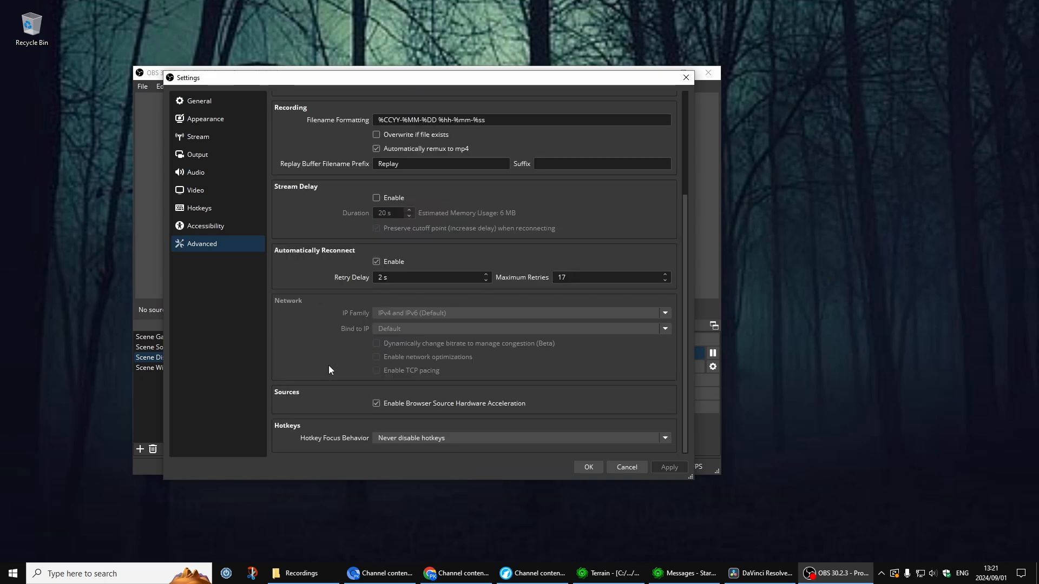
scroll(329, 365, "up", 4)
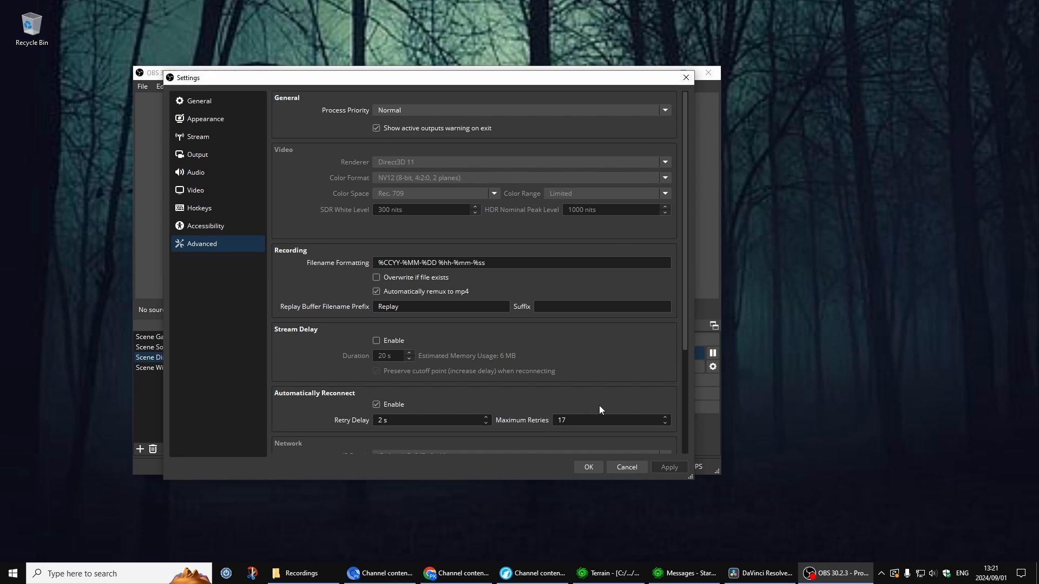
left_click(625, 467)
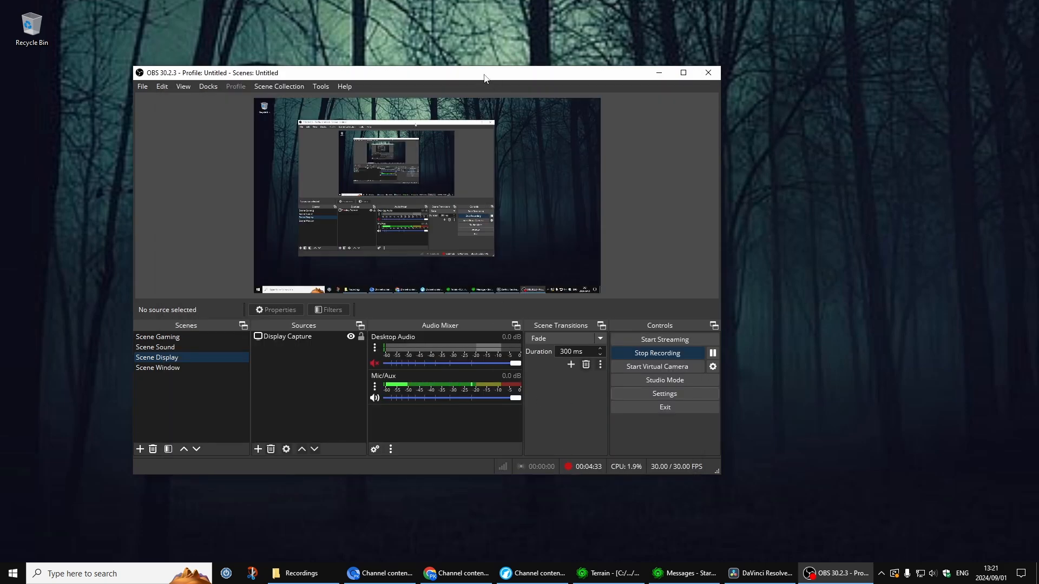
- Move the OBS window and examine the source types that can be added to Scene Display, adding none
left_click_drag(486, 75, 468, 54)
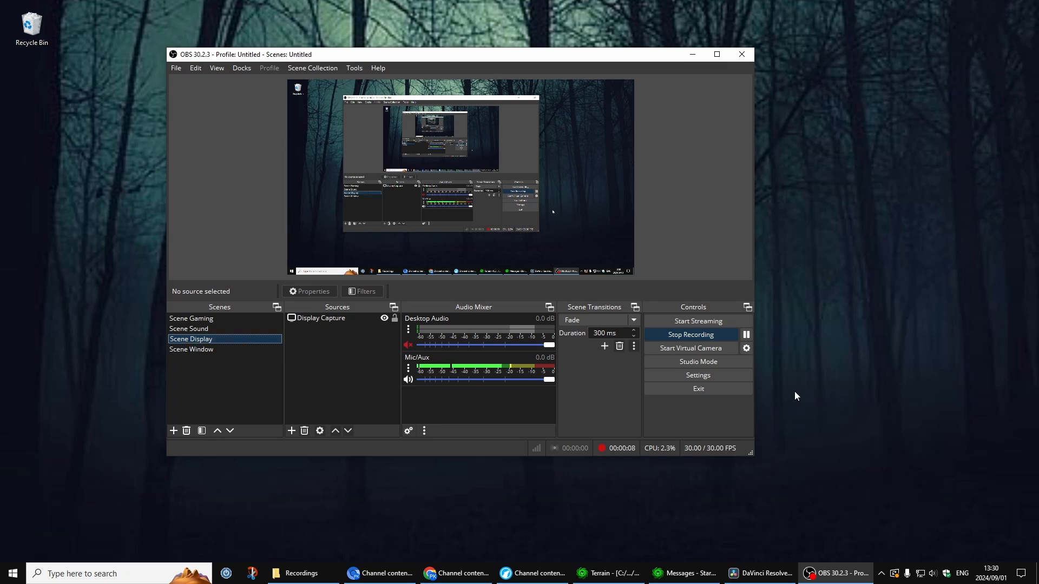
left_click(292, 432)
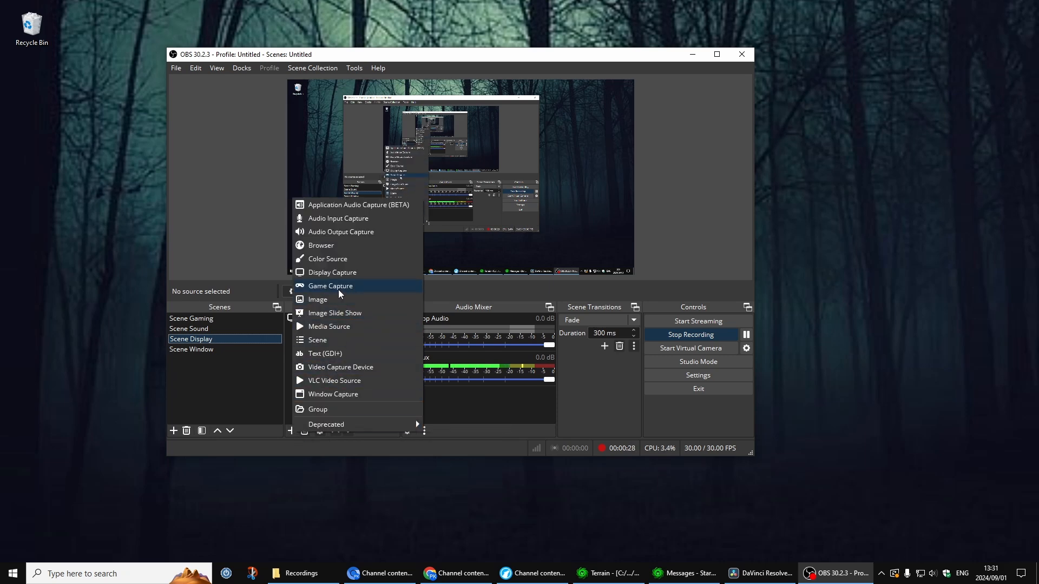
left_click(267, 446)
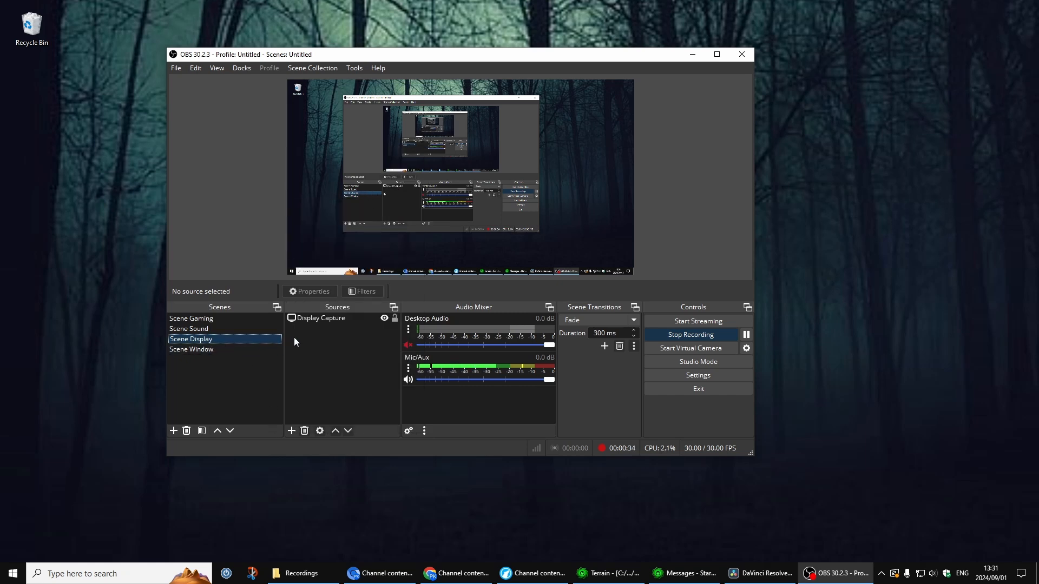
left_click(317, 319)
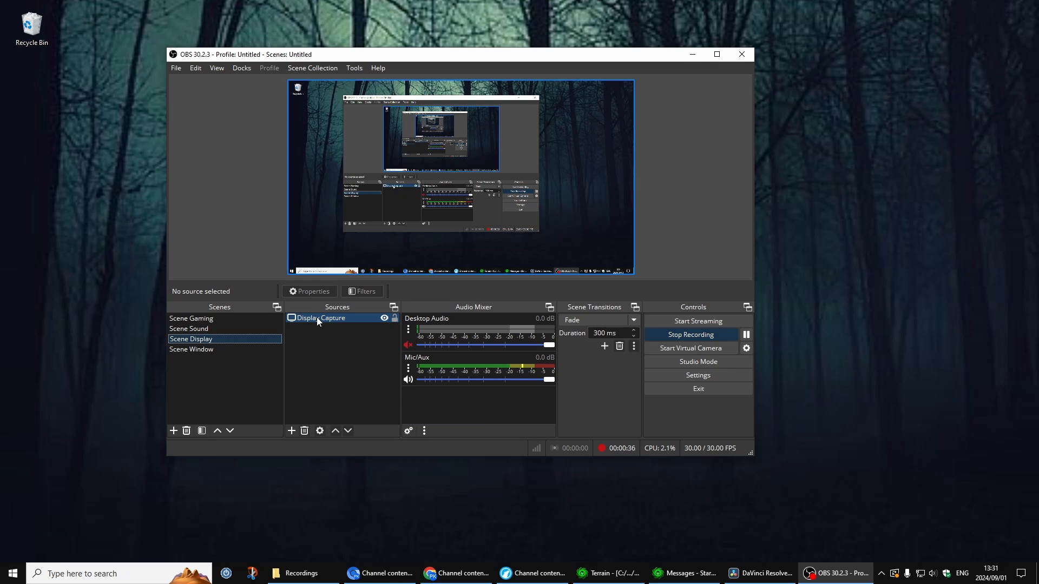
left_click(303, 325)
left_click(291, 431)
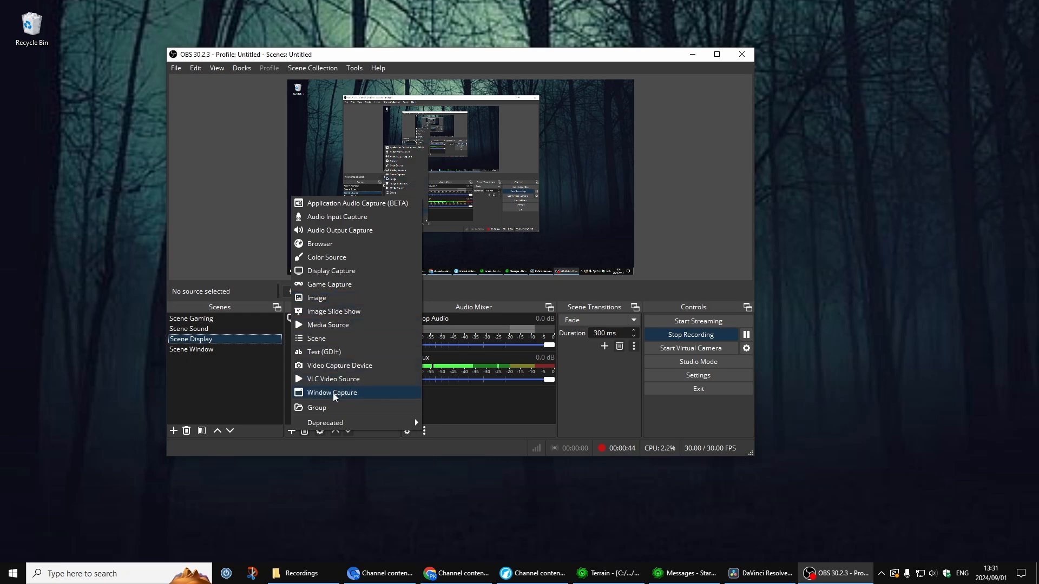
left_click(263, 448)
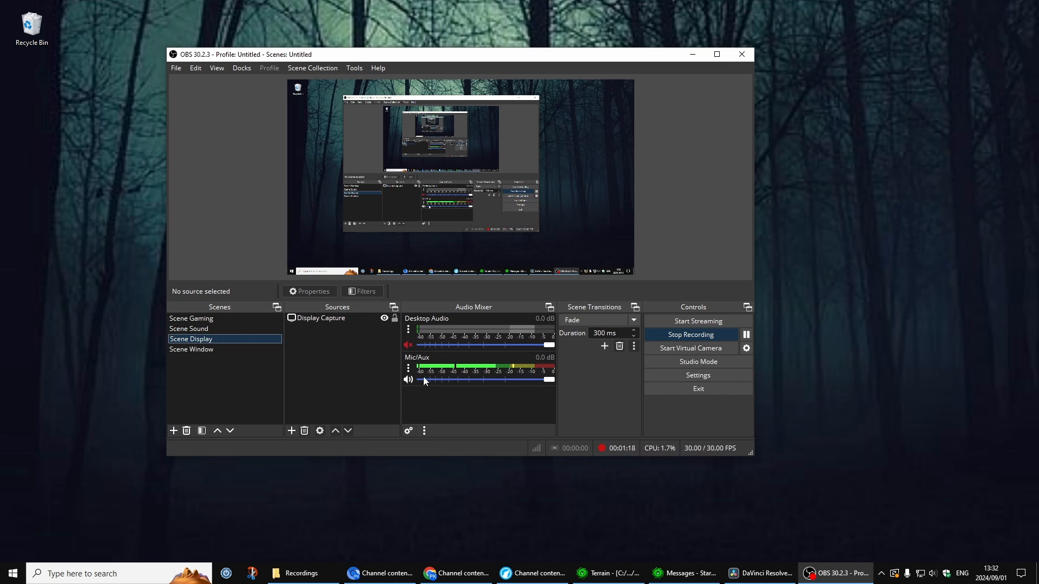
- Open the Mic/Aux audio filters and examine the filter types that can be added, adding none
left_click(408, 368)
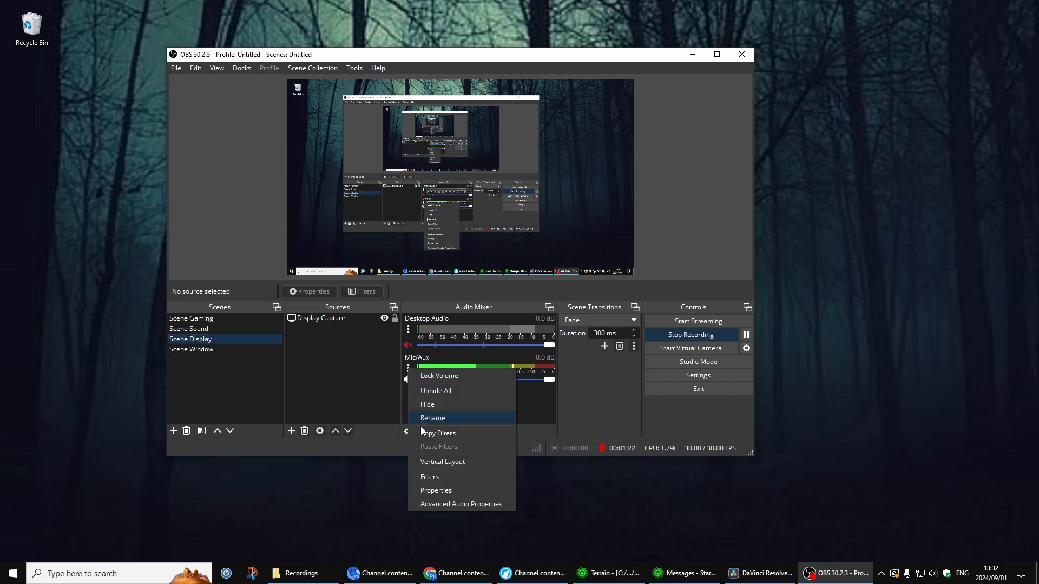
left_click(427, 476)
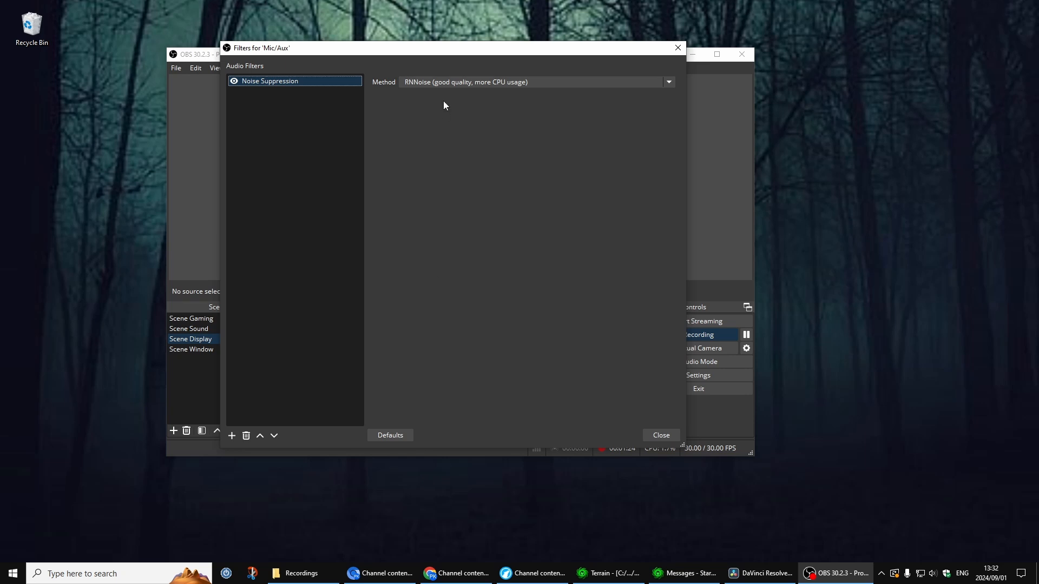
left_click_drag(472, 54, 441, 74)
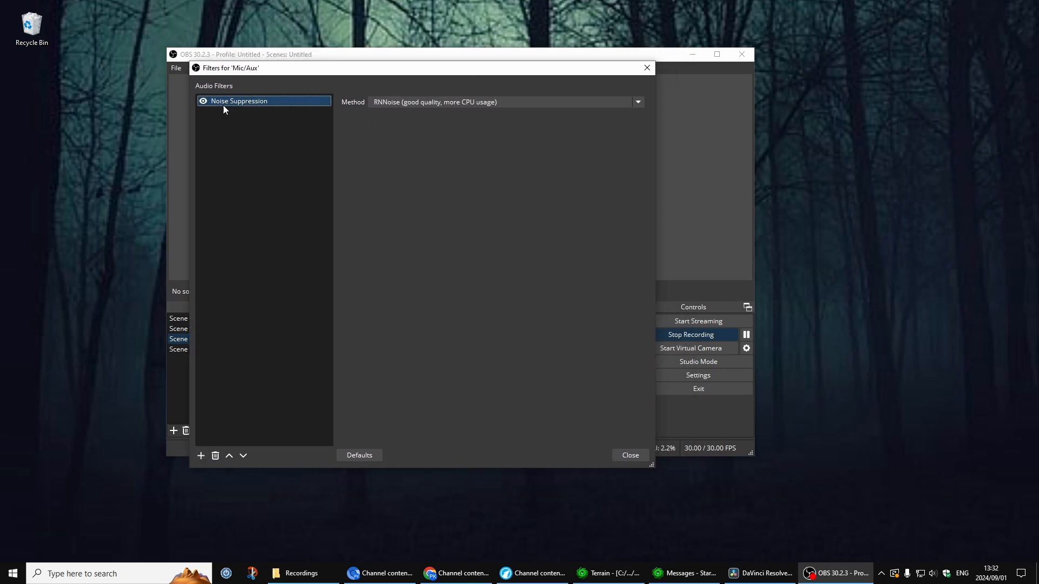
left_click(201, 457)
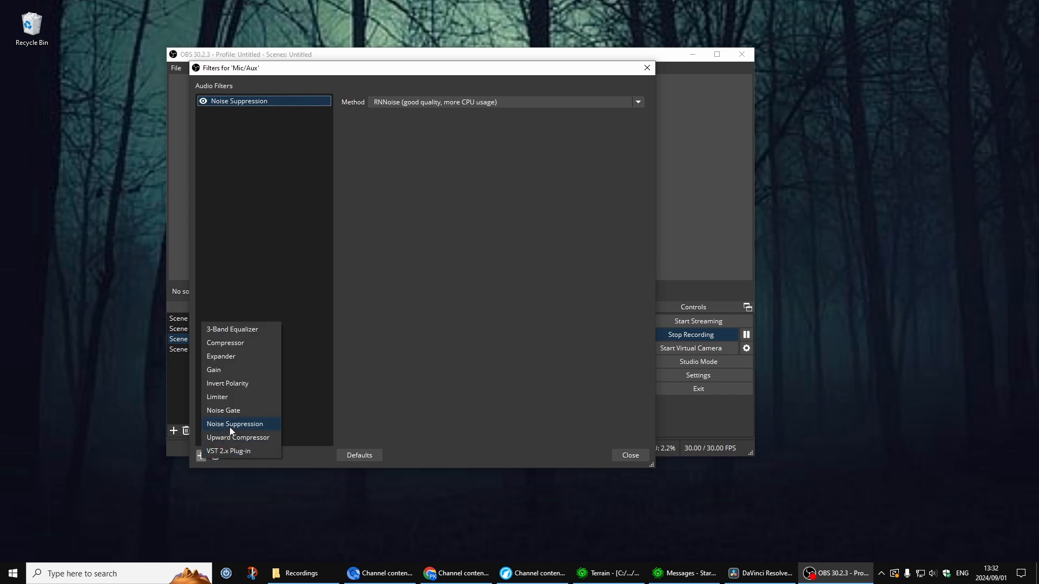
left_click(304, 336)
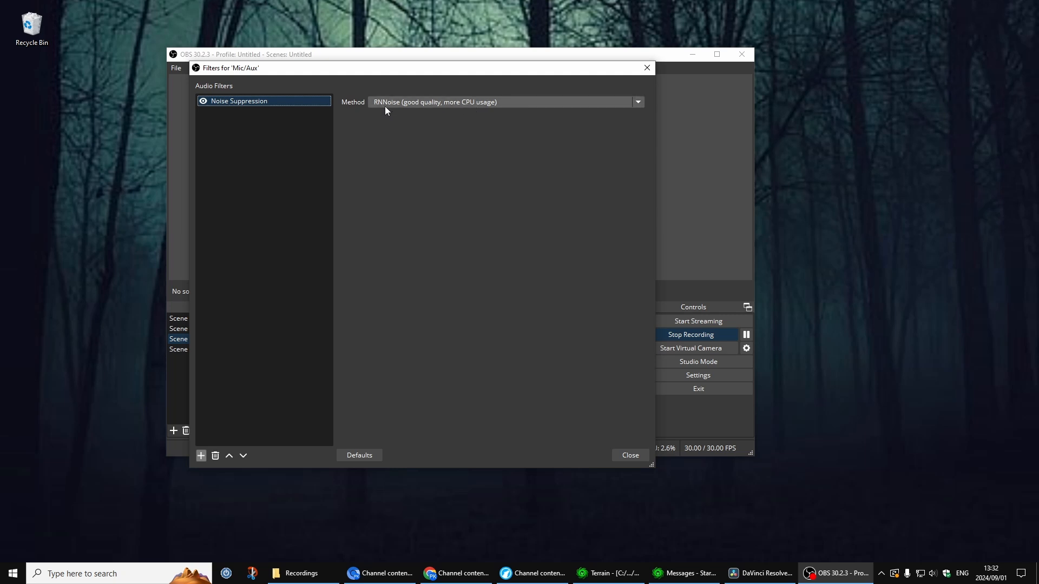
- Switch the Noise Suppression method to Speex, set it back to RNNoise, and close the Mic/Aux filters
left_click(638, 103)
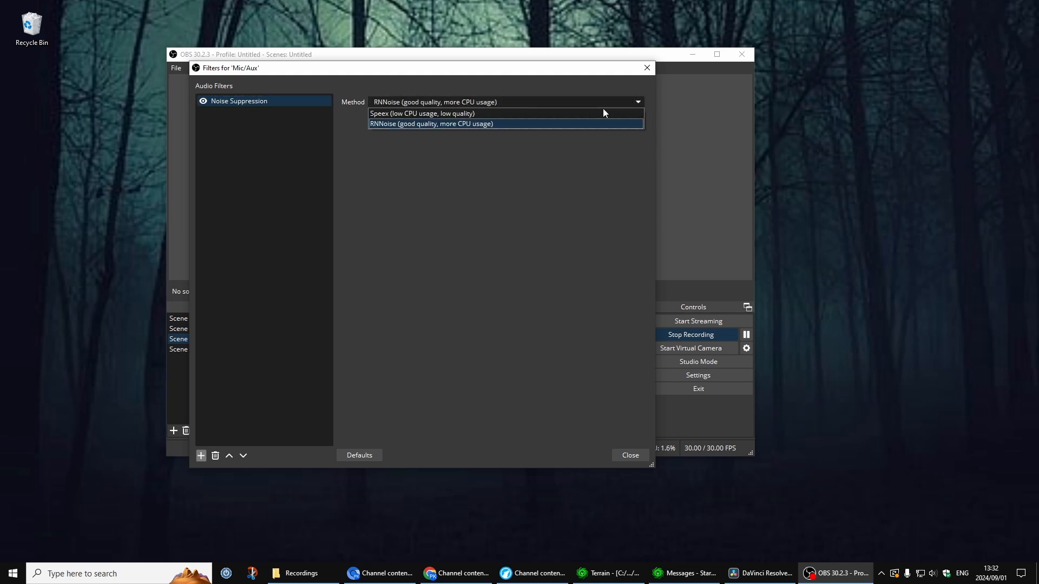
left_click(403, 114)
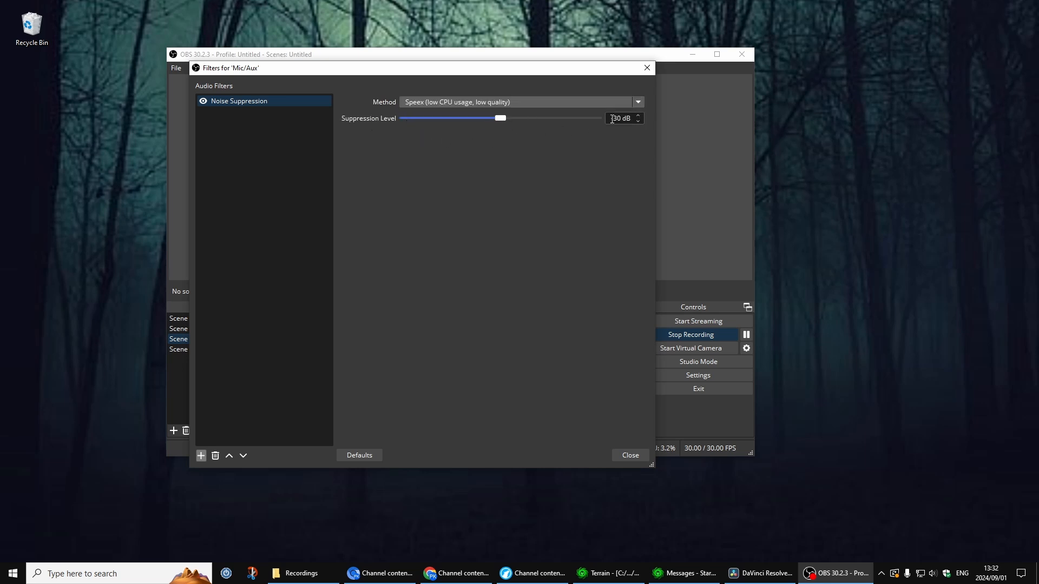
left_click(637, 104)
left_click(468, 125)
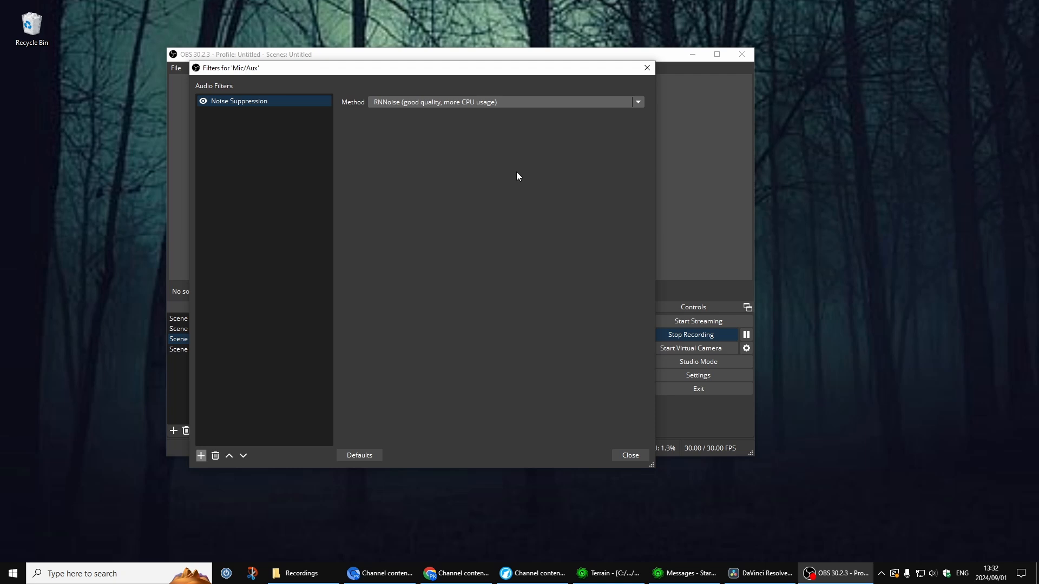
left_click(629, 455)
left_click_drag(580, 59, 600, 50)
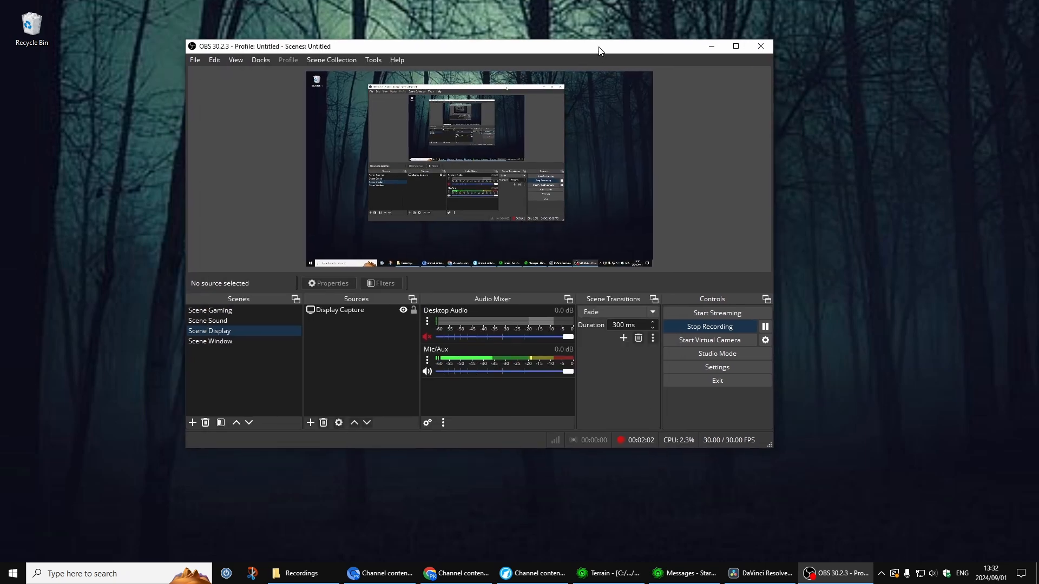